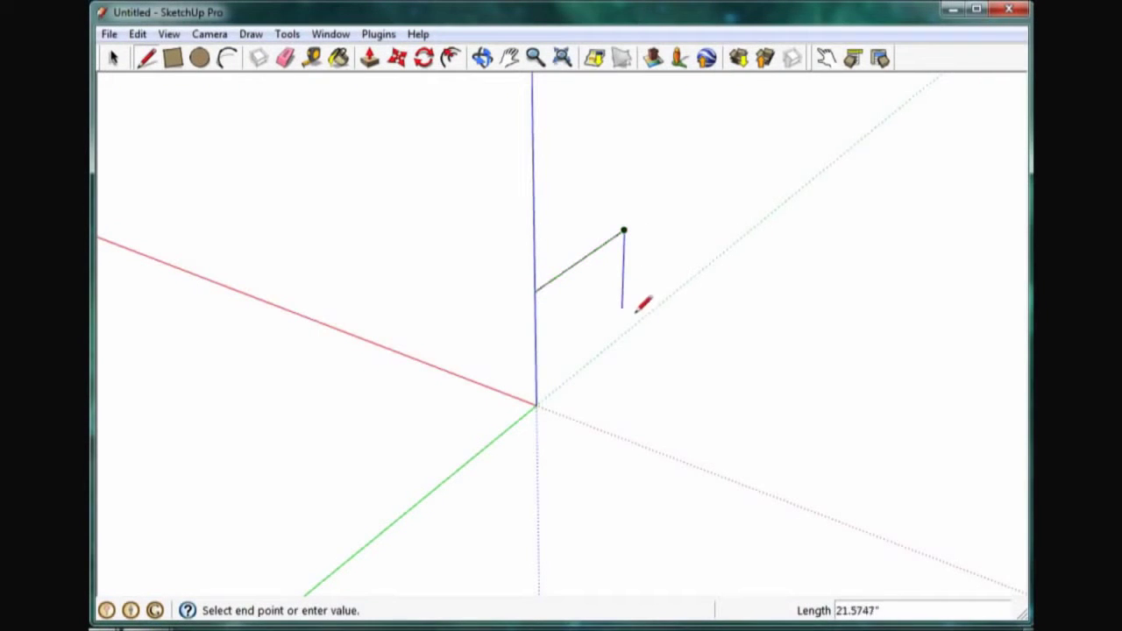
Step: Draw the small cube's remaining faces and top edges with the Line tool
left_click(621, 335)
left_click(536, 404)
left_click(430, 364)
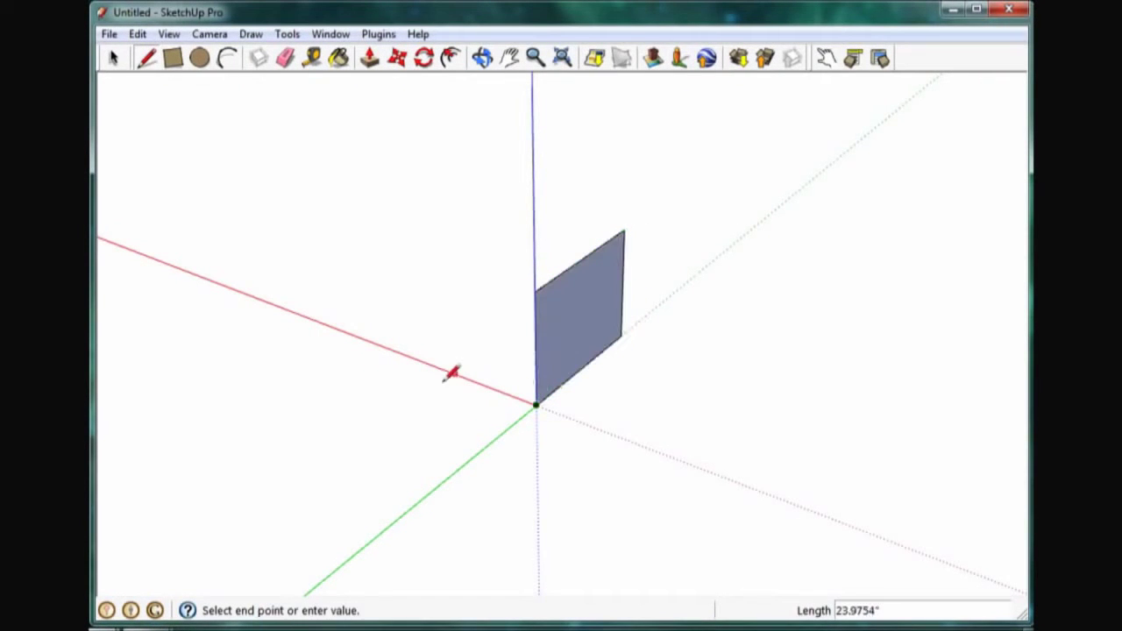
left_click(423, 256)
left_click(534, 289)
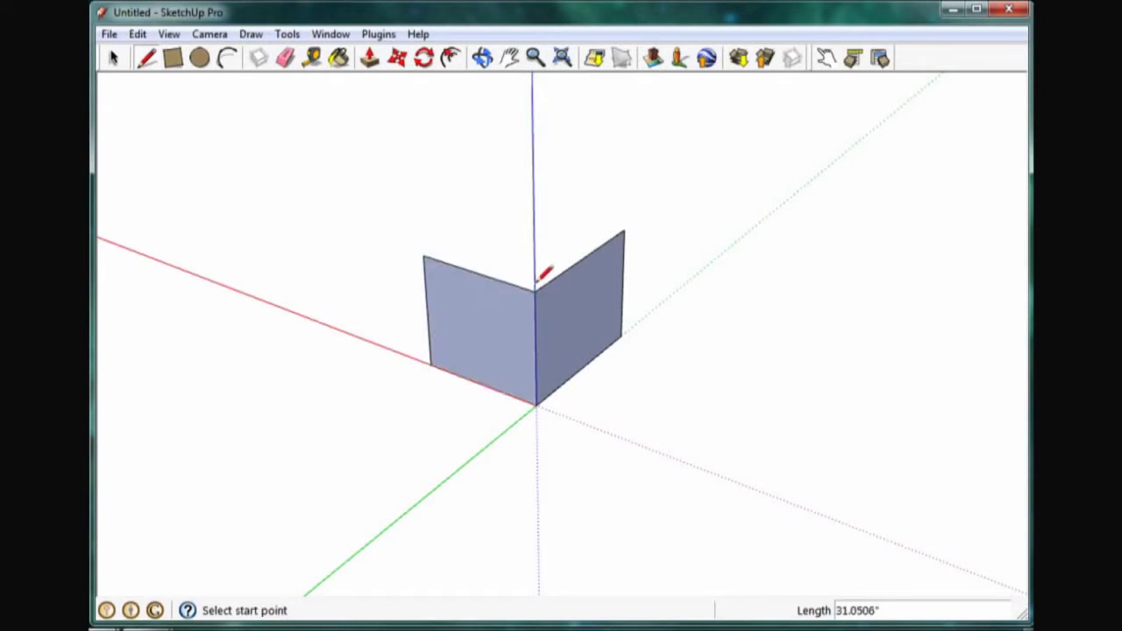
left_click(424, 256)
left_click(518, 200)
left_click(623, 233)
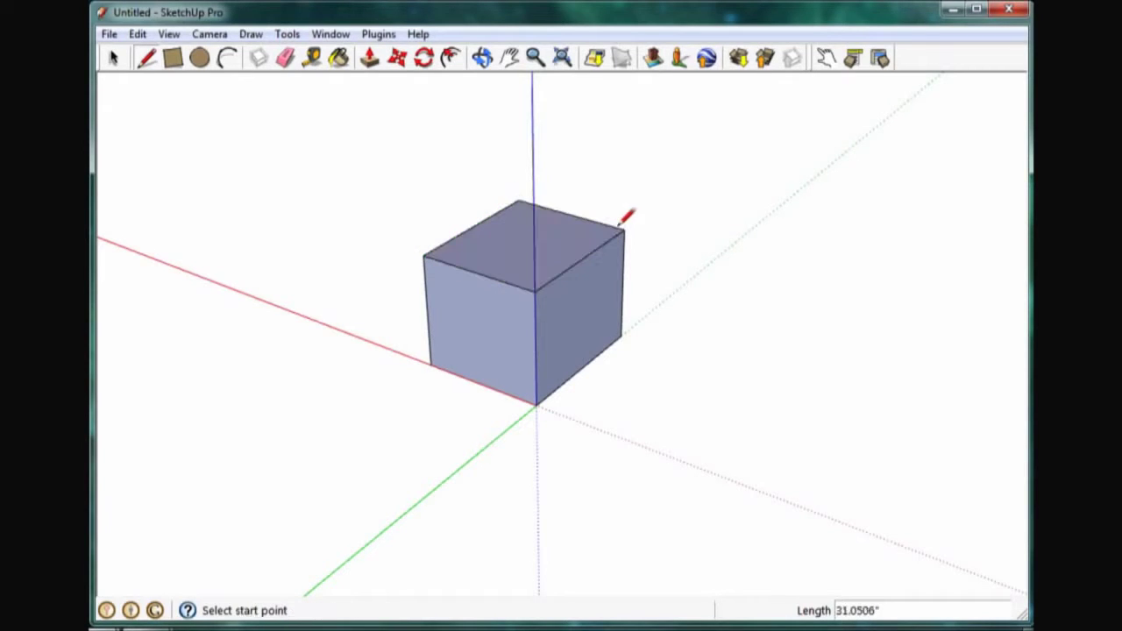
Step: Select the whole cube and turn it into a component
key("space")
left_click_drag(741, 436, 343, 184)
right_click(483, 252)
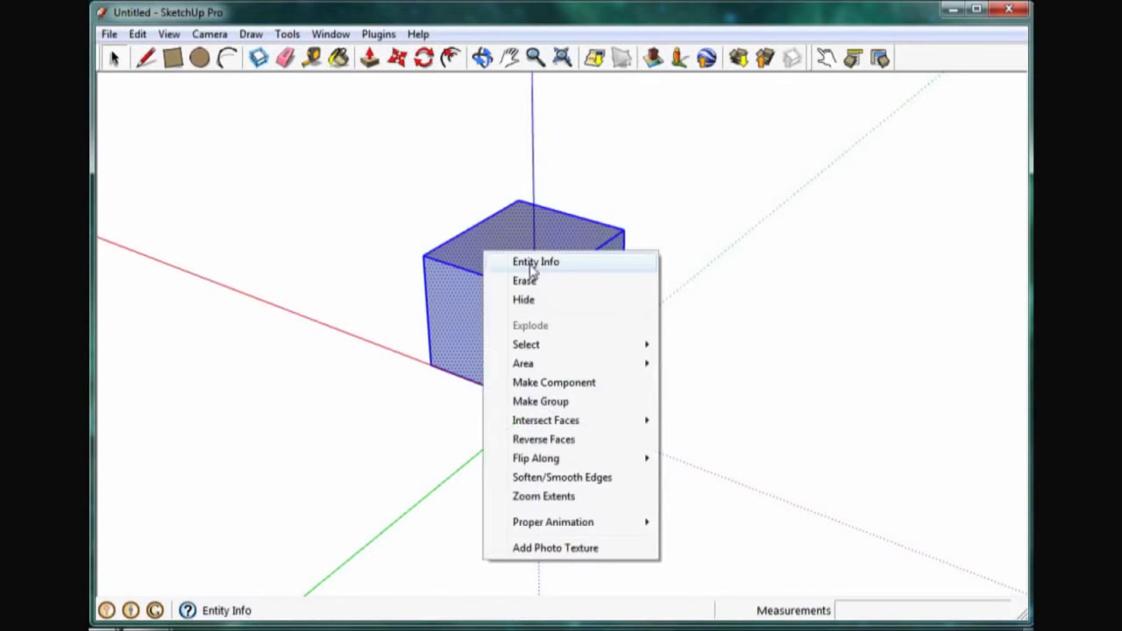
left_click(572, 391)
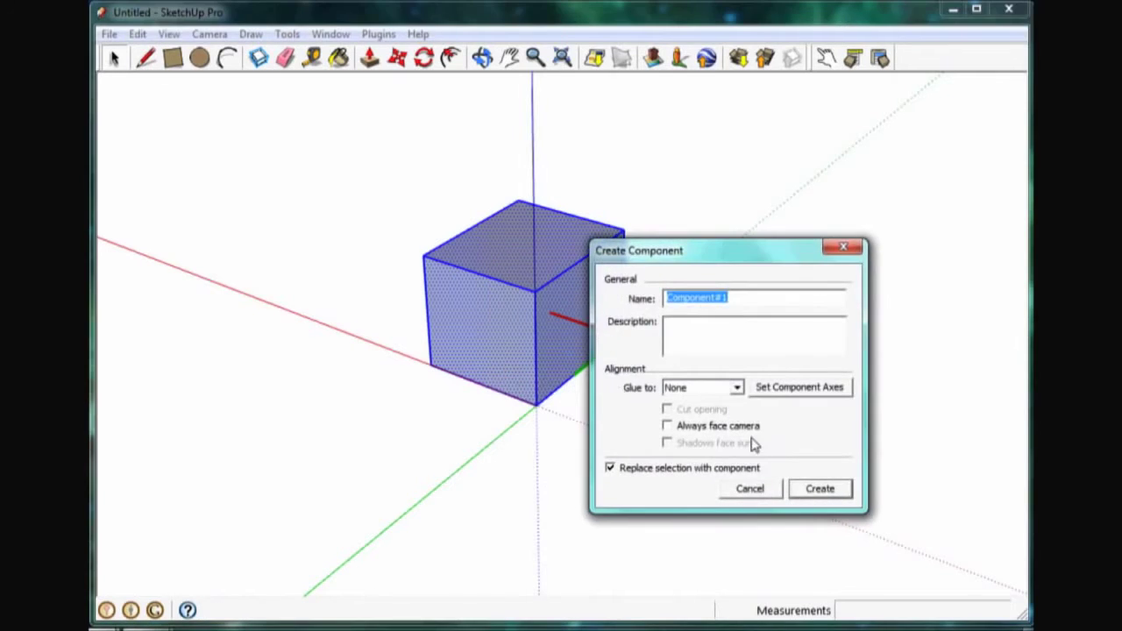
left_click(808, 487)
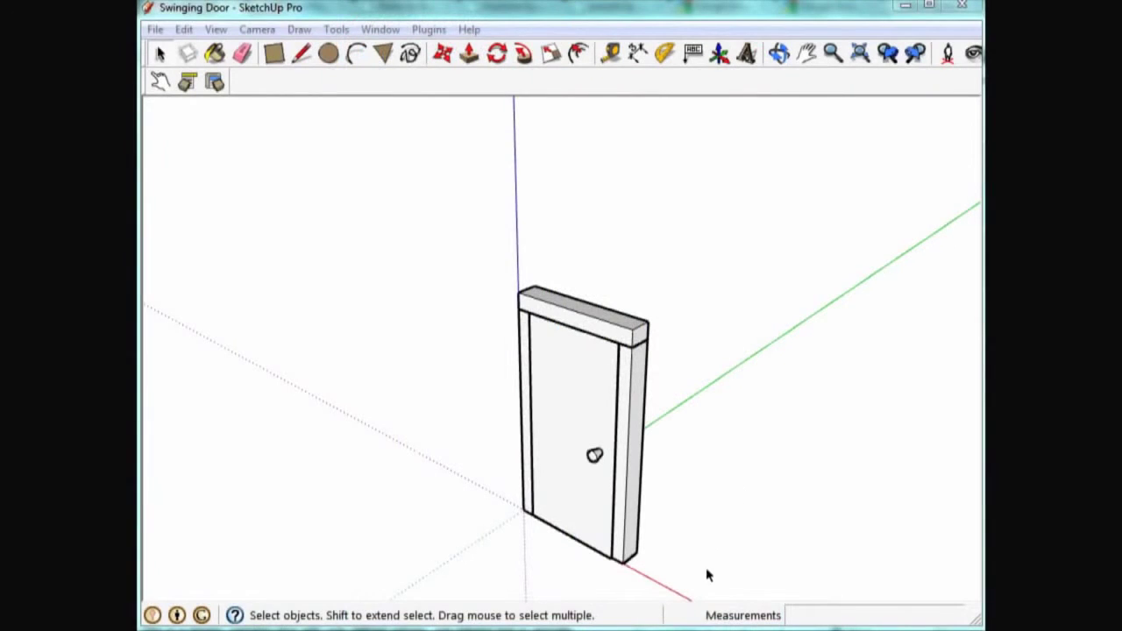
Step: Scale the door upward to 1.5 times its height
left_click_drag(663, 567, 459, 257)
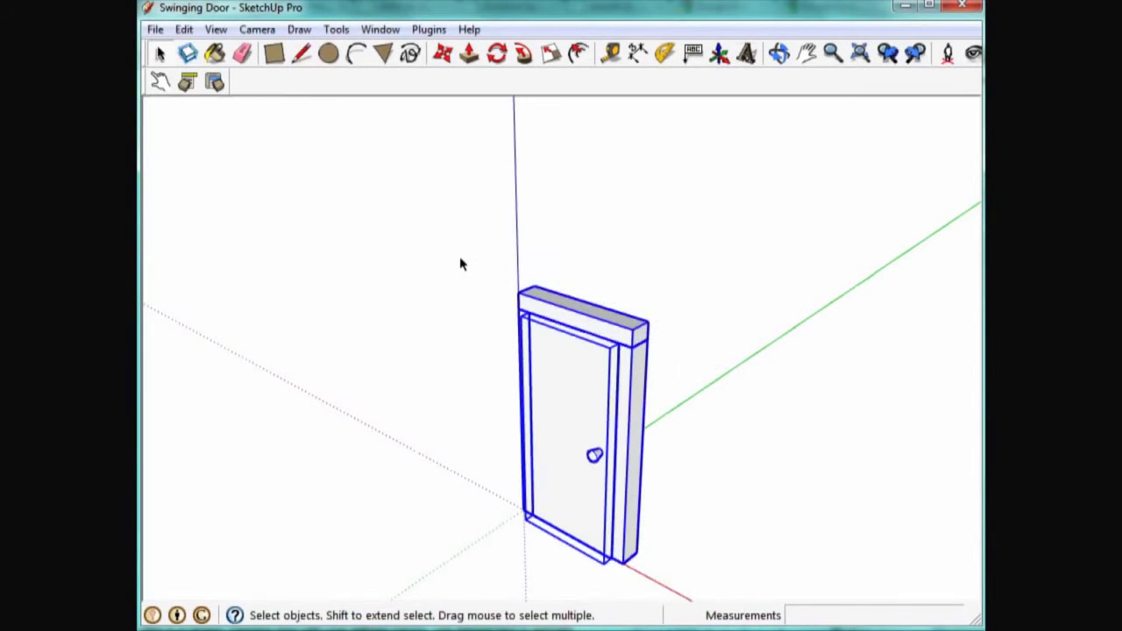
left_click(551, 53)
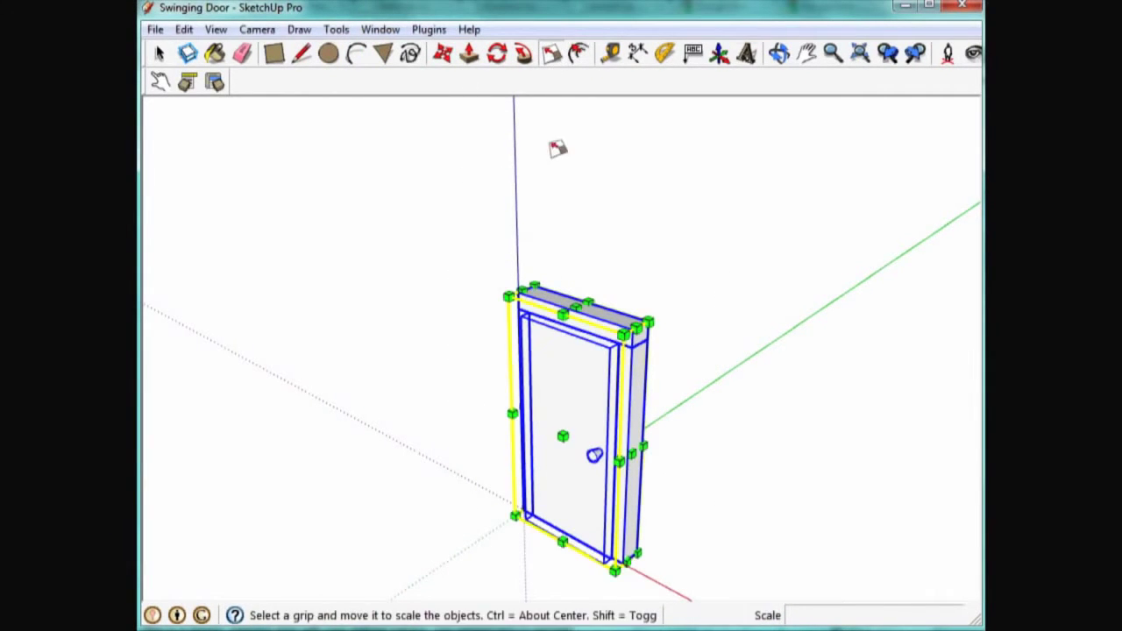
left_click_drag(585, 298, 559, 186)
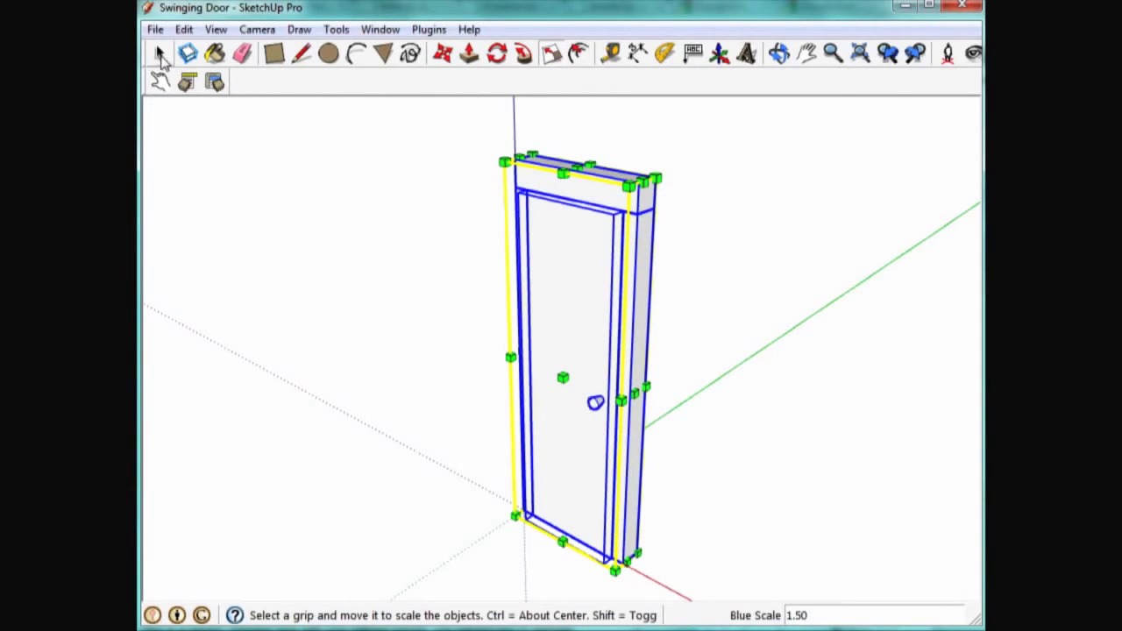
left_click(158, 53)
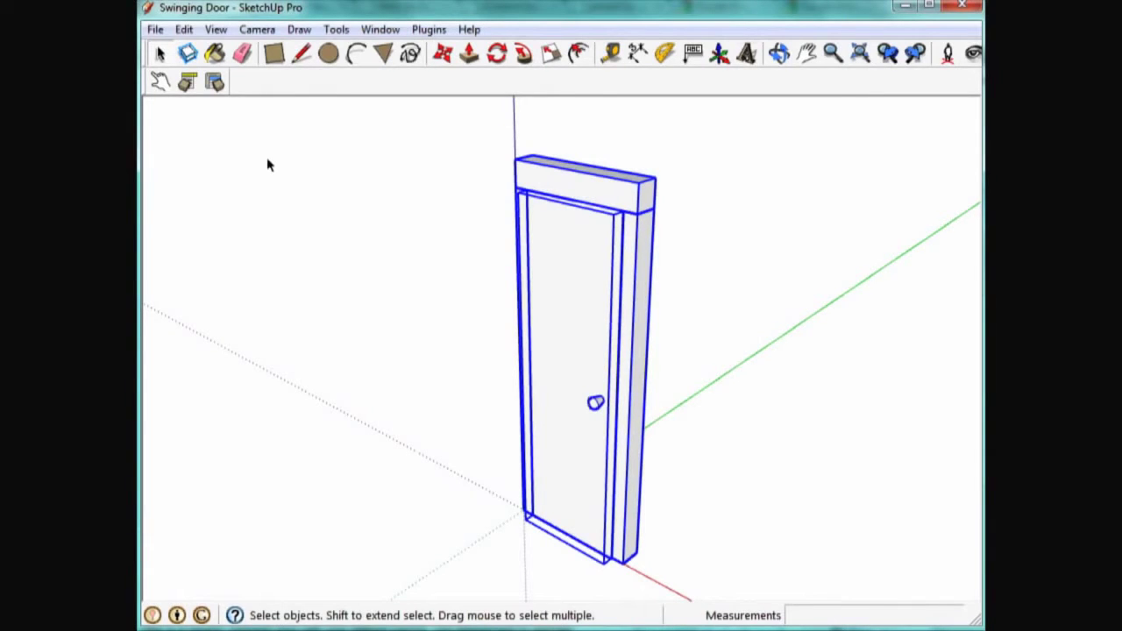
Step: Swing the door open on its hinge with the Interact tool
left_click(268, 164)
left_click(160, 80)
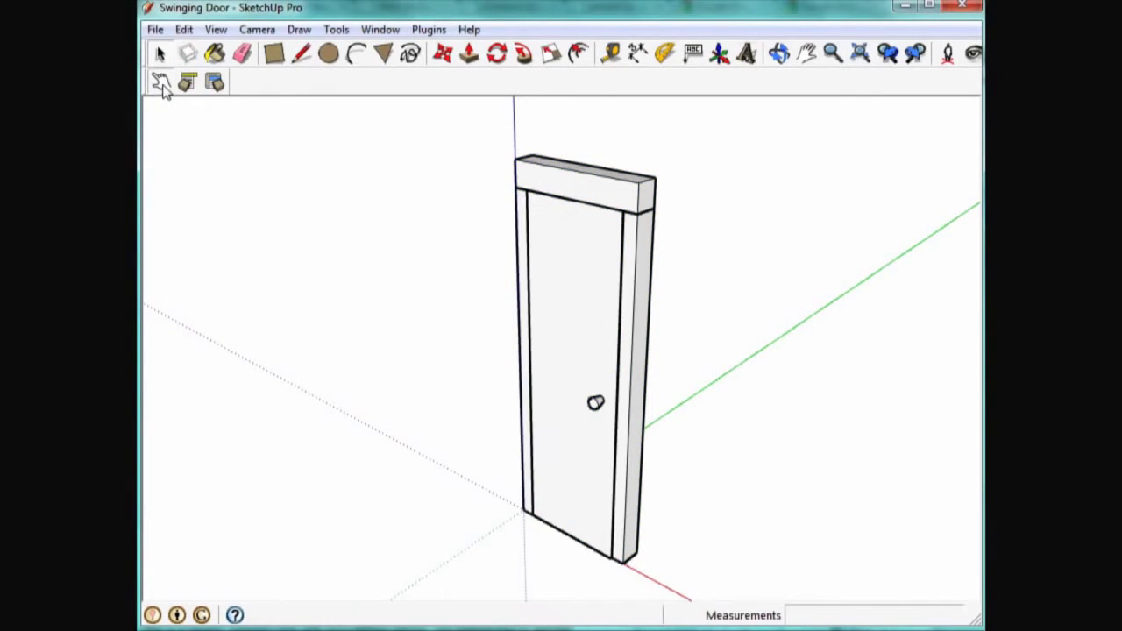
left_click(592, 368)
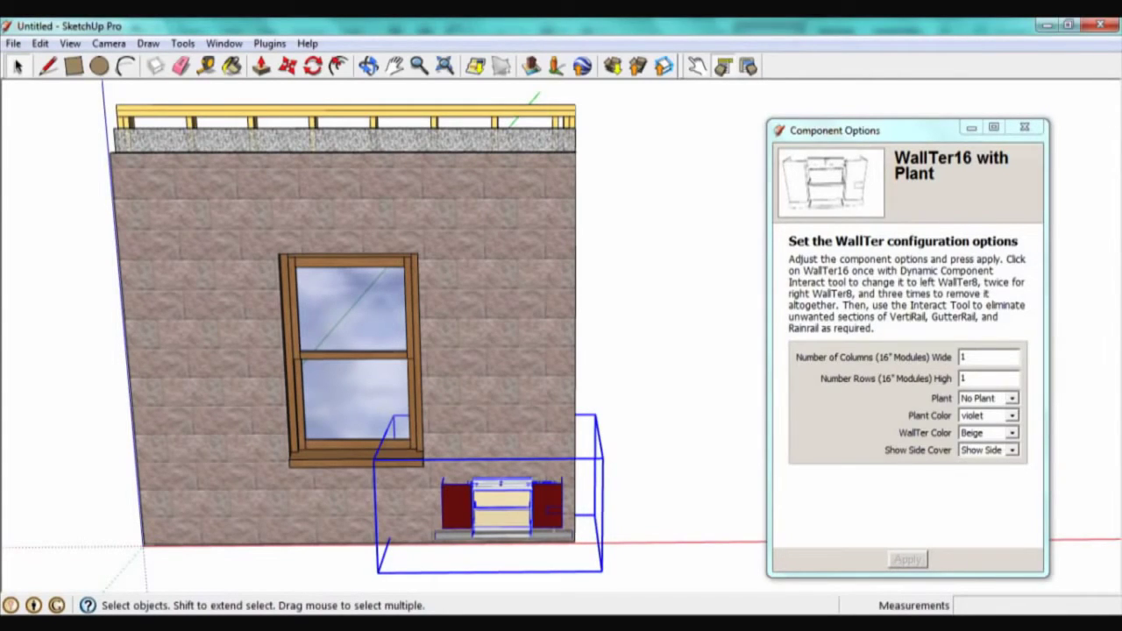
Step: Set the WallTer component to 6 columns and 8 rows in Component Options
type("6")
key("Return")
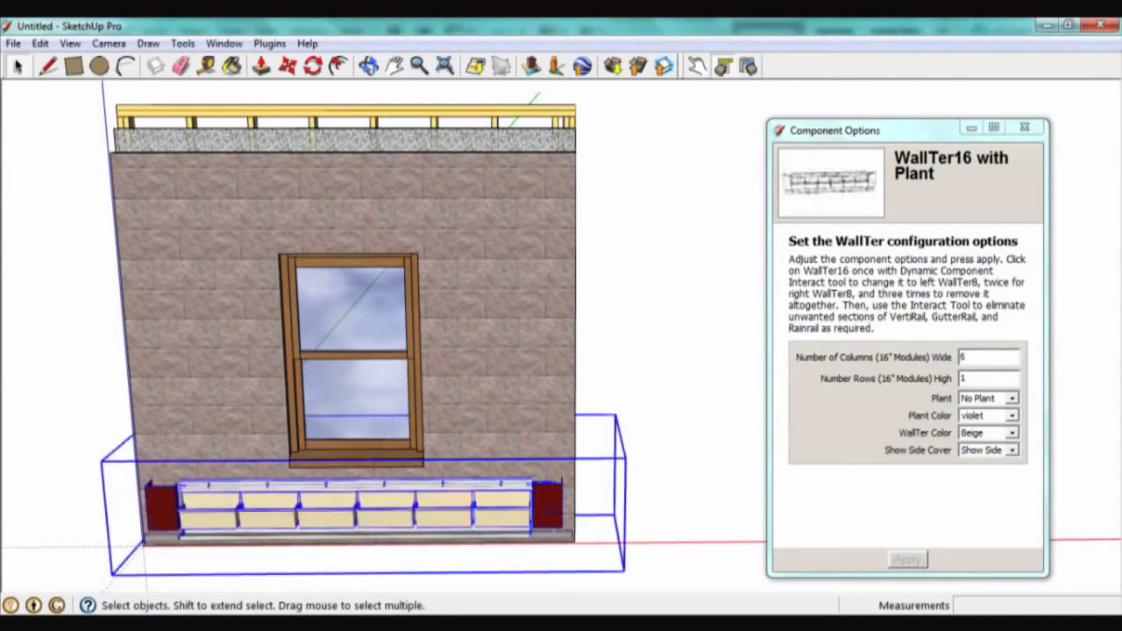
type("8")
key("Return")
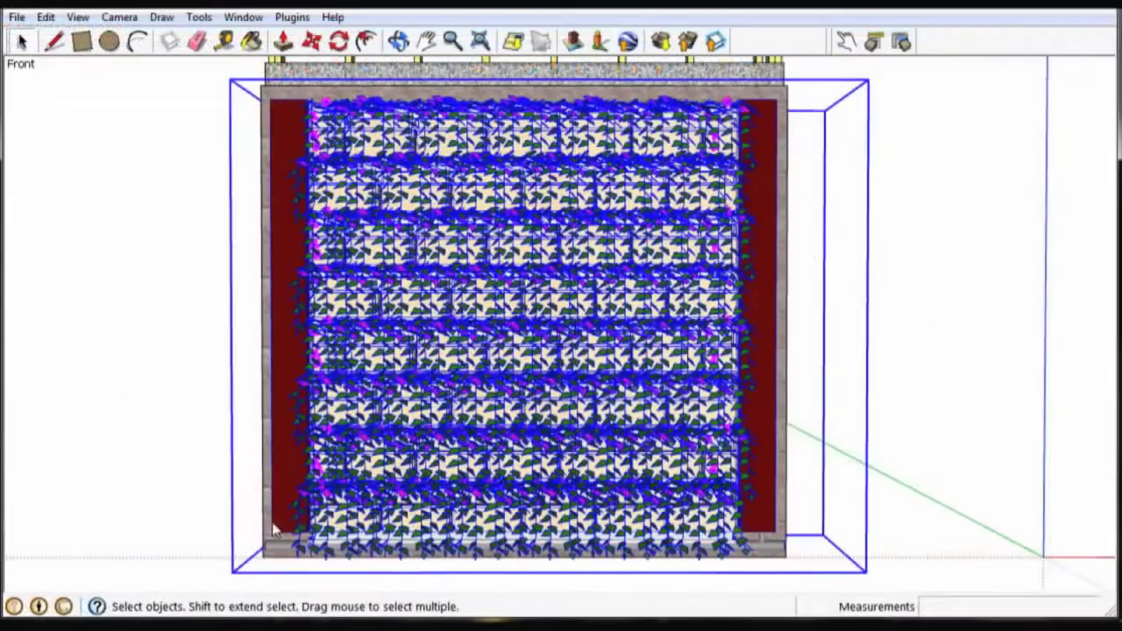
left_click(876, 42)
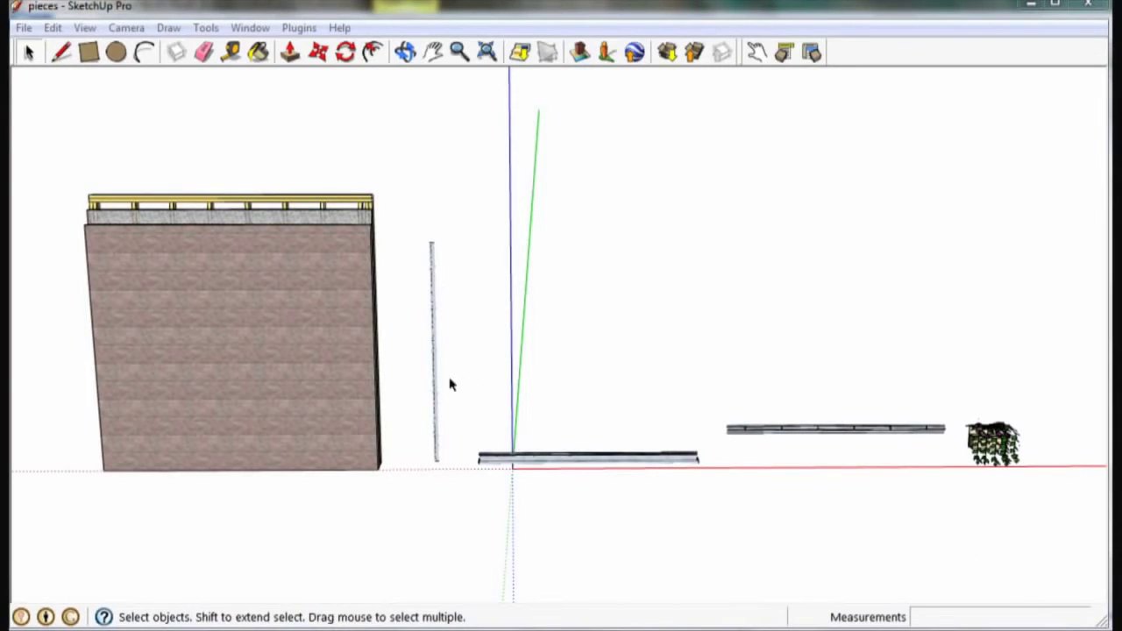
Step: Move the thin vertical post onto the brick wall
left_click(435, 387)
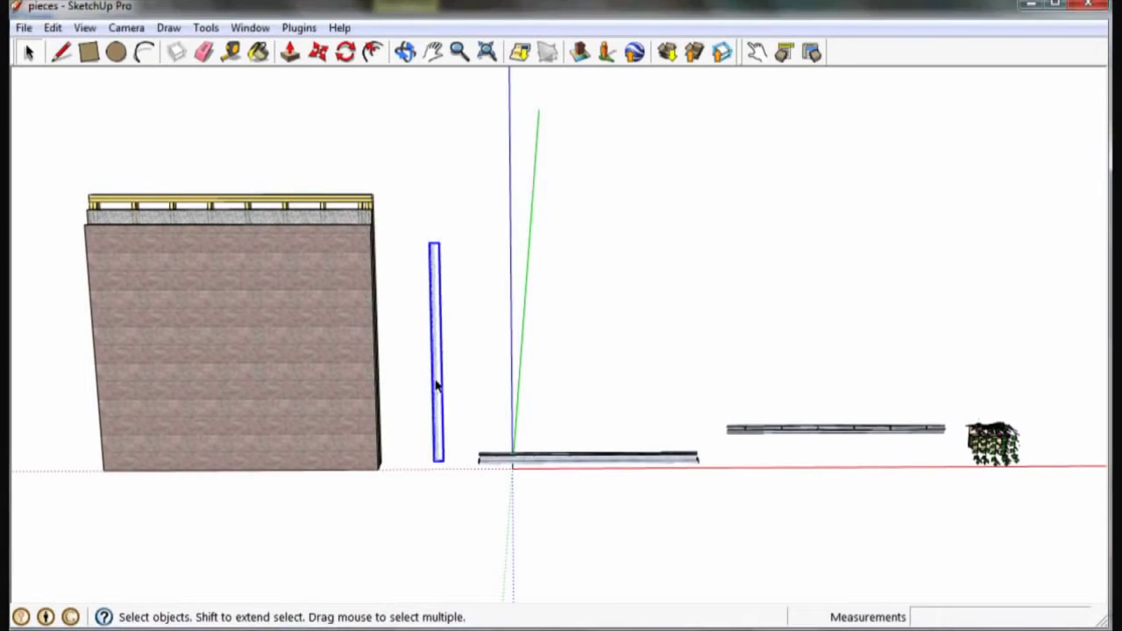
left_click(320, 52)
left_click(461, 177)
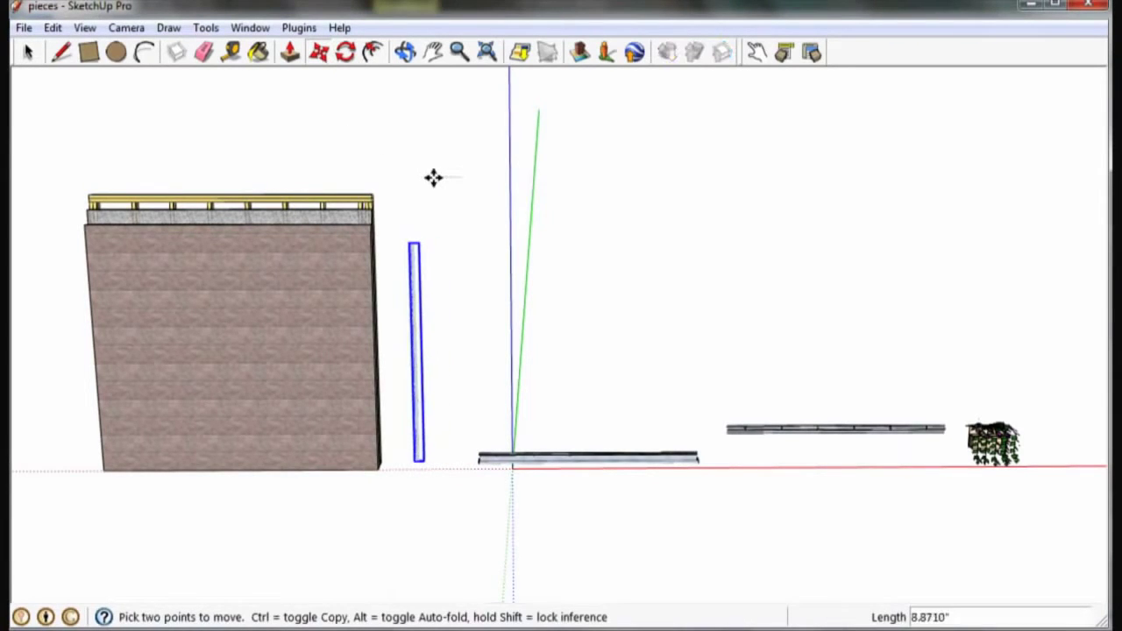
left_click(354, 170)
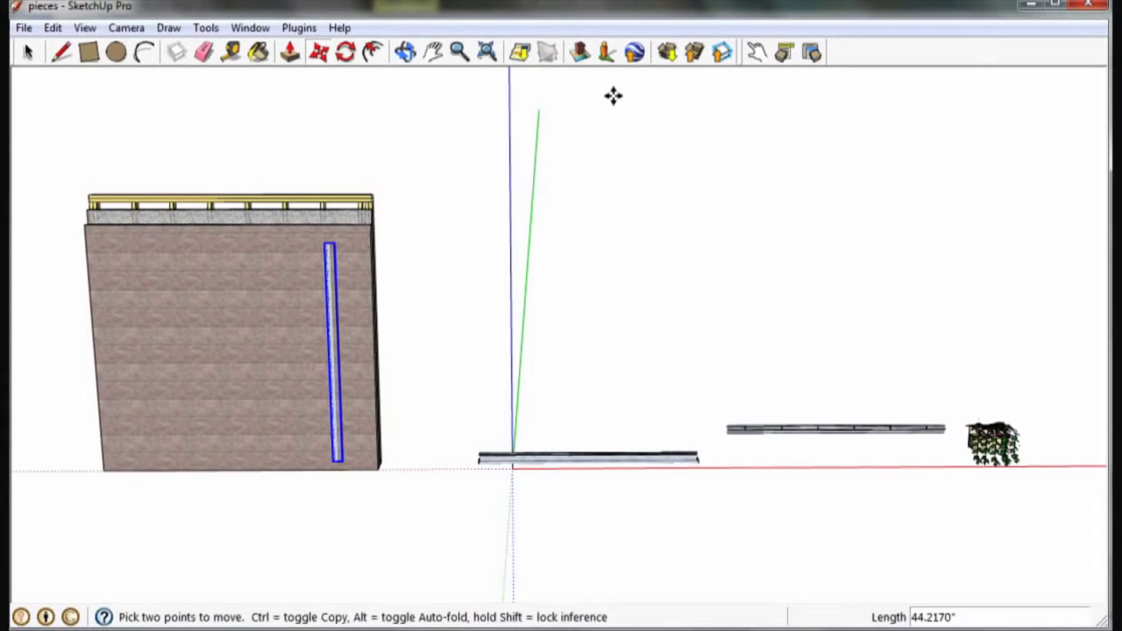
Step: Set the vertical rail spacing and a gutter with No Fasteners, and position the rail on the lower wall
left_click(783, 53)
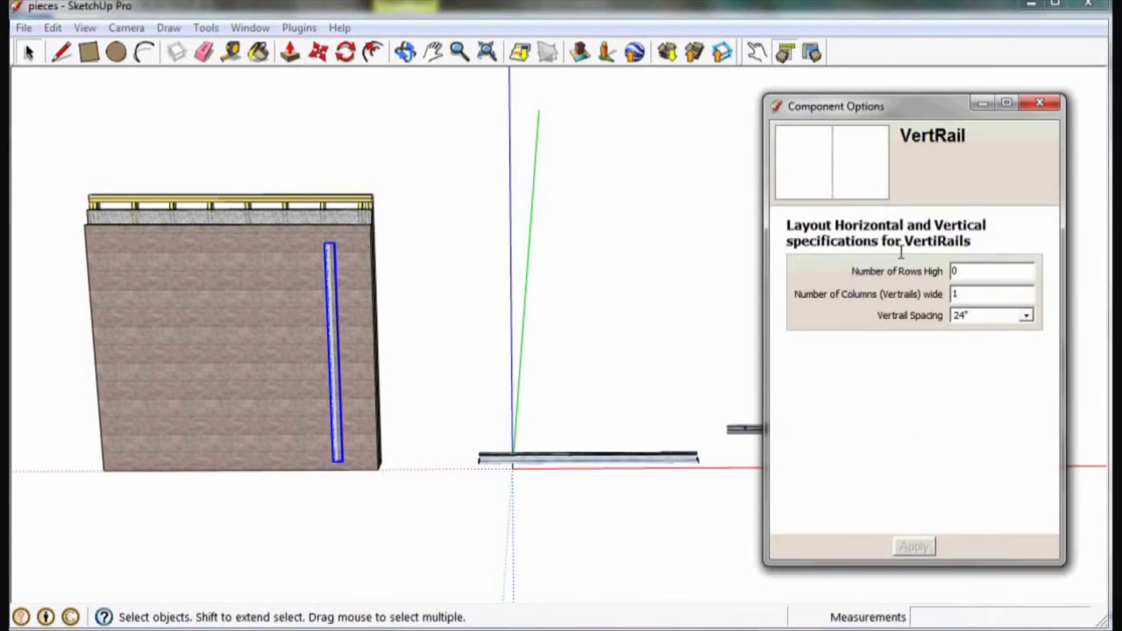
left_click(951, 317)
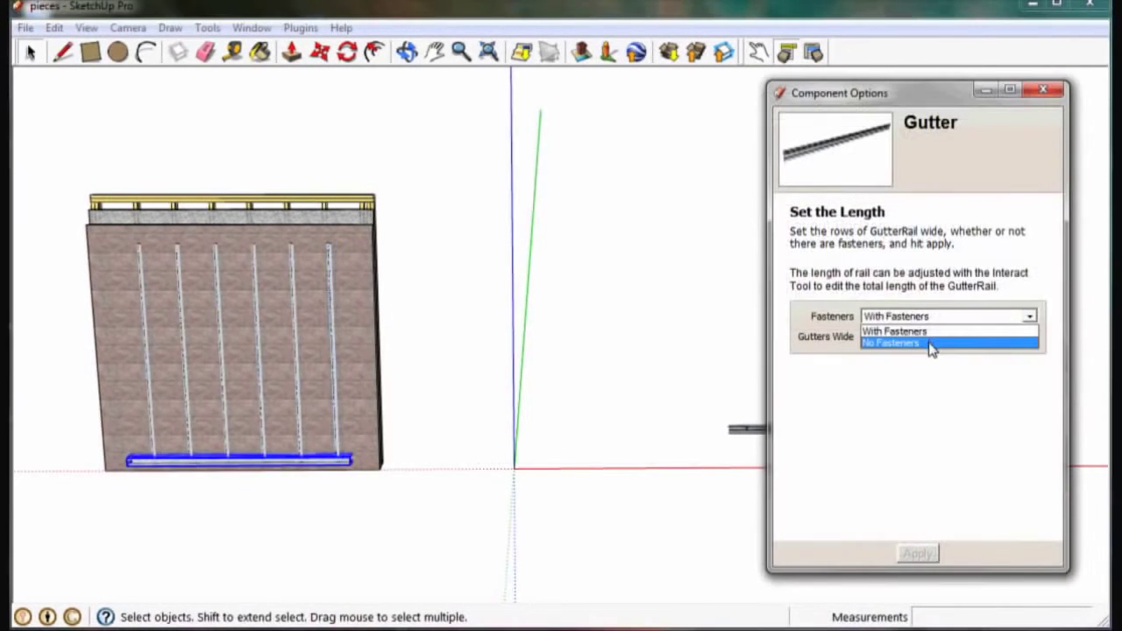
left_click(929, 344)
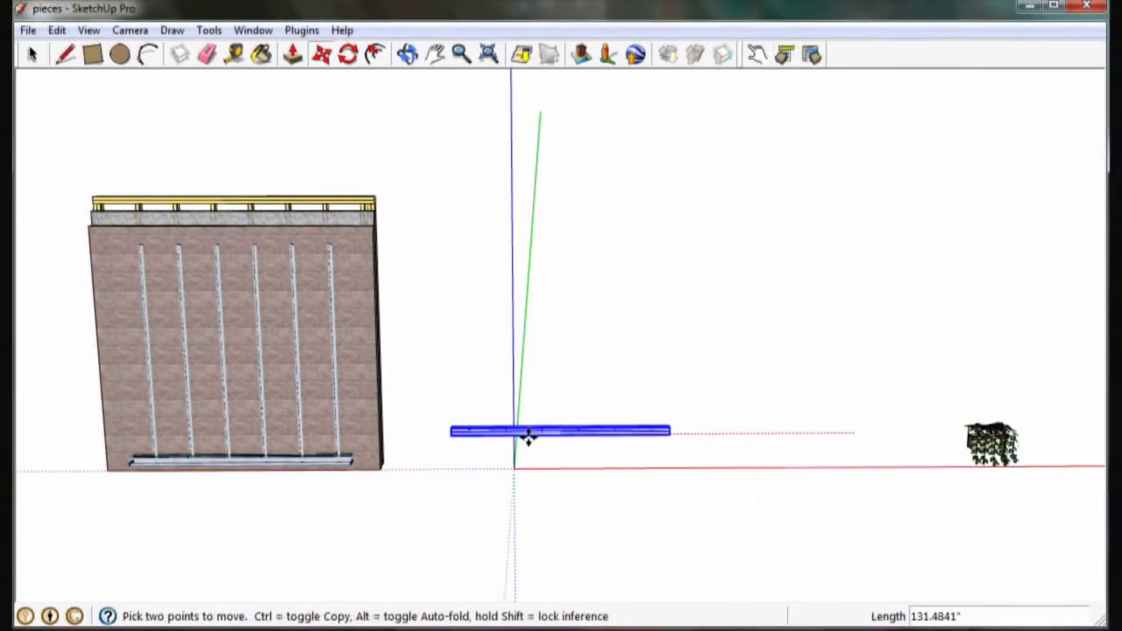
left_click_drag(527, 437, 248, 434)
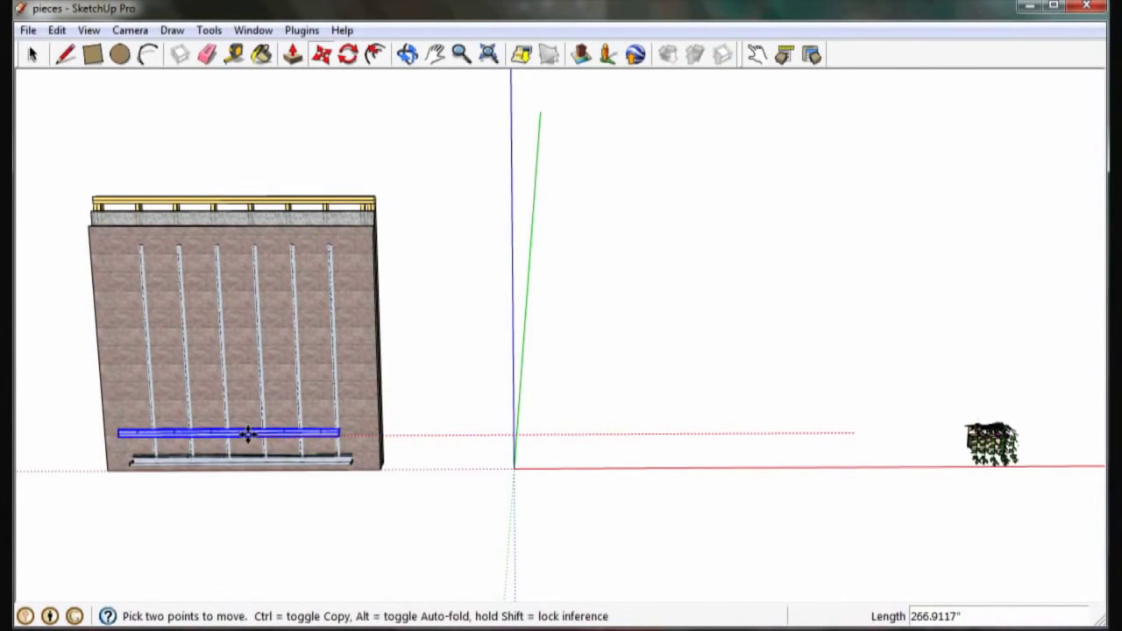
Step: Place the planted WallTer16 module at the wall's bottom and apply 8 rows by 8 columns
mouse_move(483, 439)
left_mouse_down()
mouse_move(381, 445)
mouse_move(317, 435)
left_mouse_up()
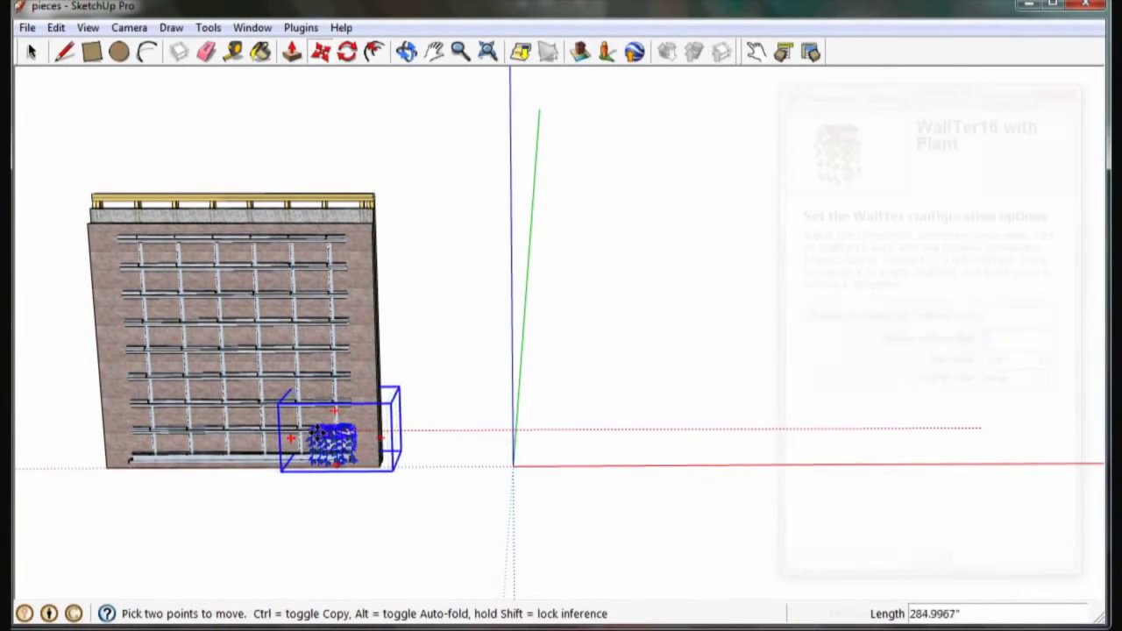
type("8")
left_click_drag(1002, 311, 972, 312)
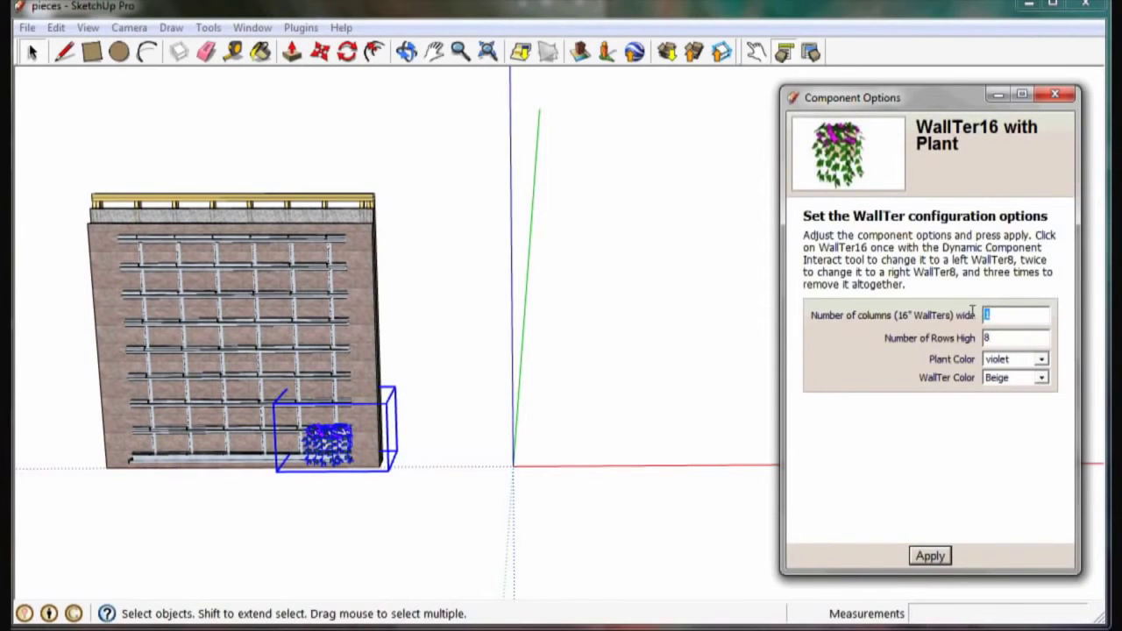
type("8")
left_click(931, 555)
left_click(624, 325)
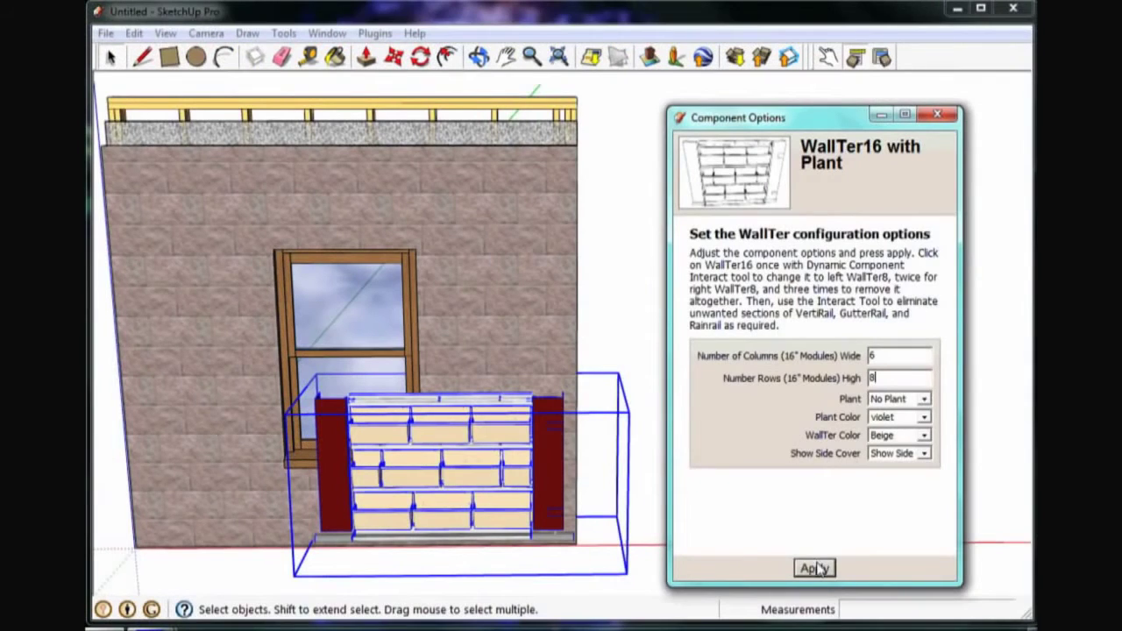
Step: Apply the 6-column by 8-row WallTer16 with Plant layout, then deselect
left_click(815, 569)
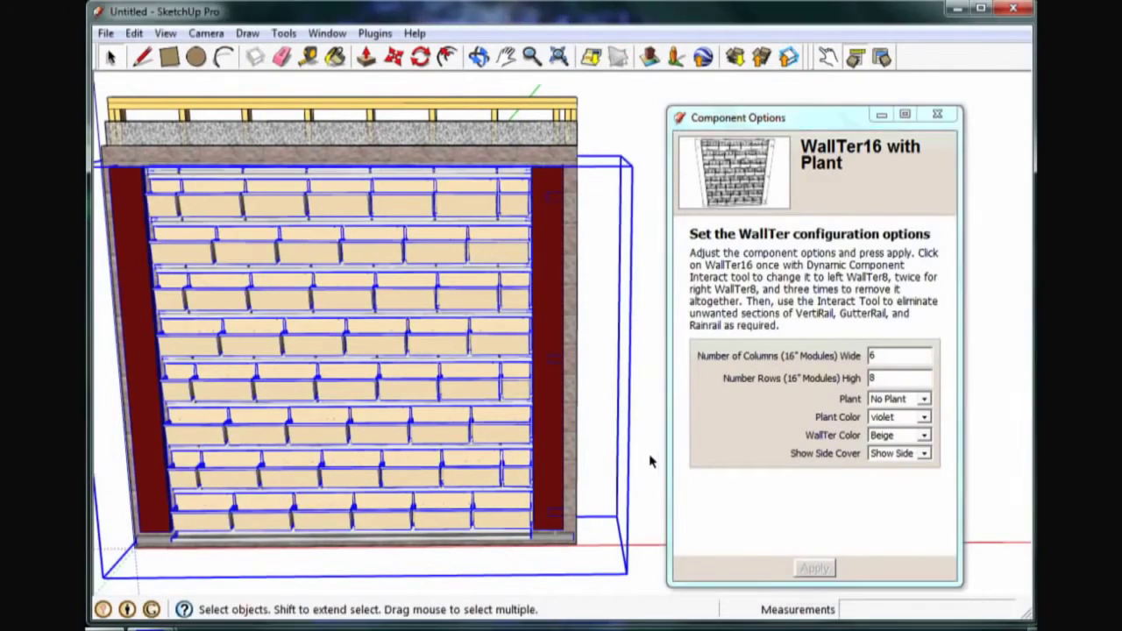
left_click(649, 459)
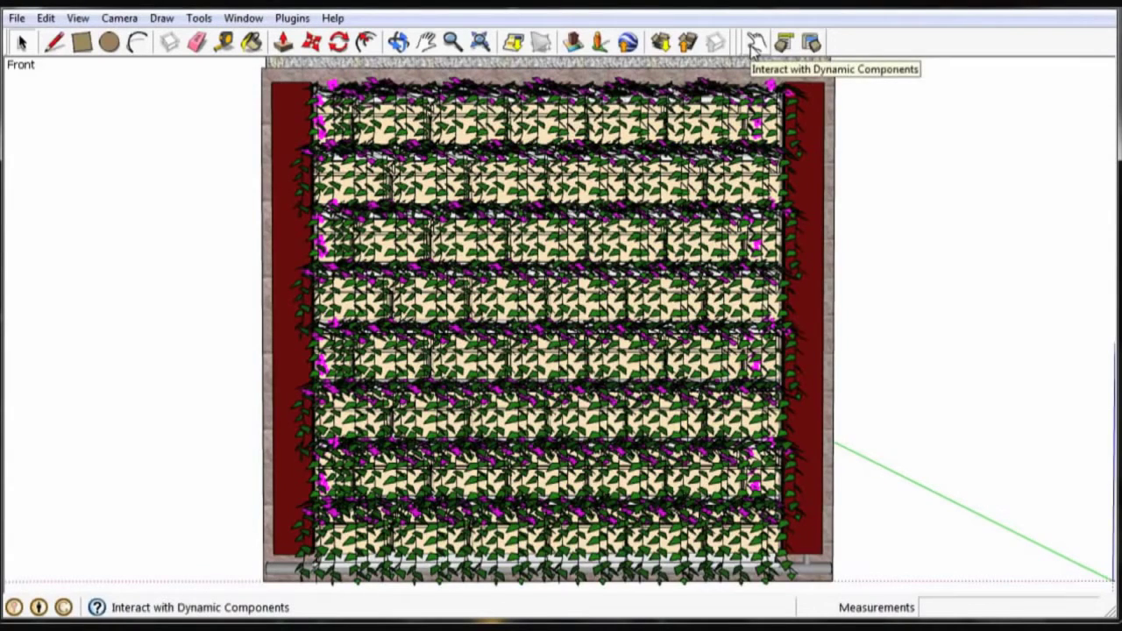
Step: Use the Interact tool to remove the planted modules covering the window
left_click(753, 43)
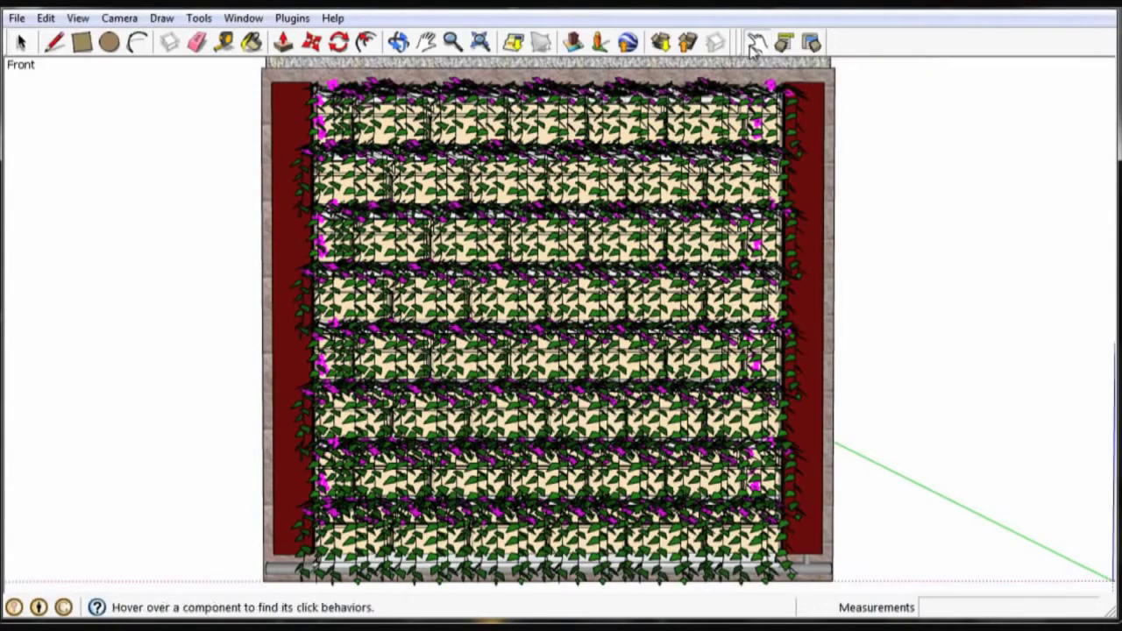
left_click(539, 352)
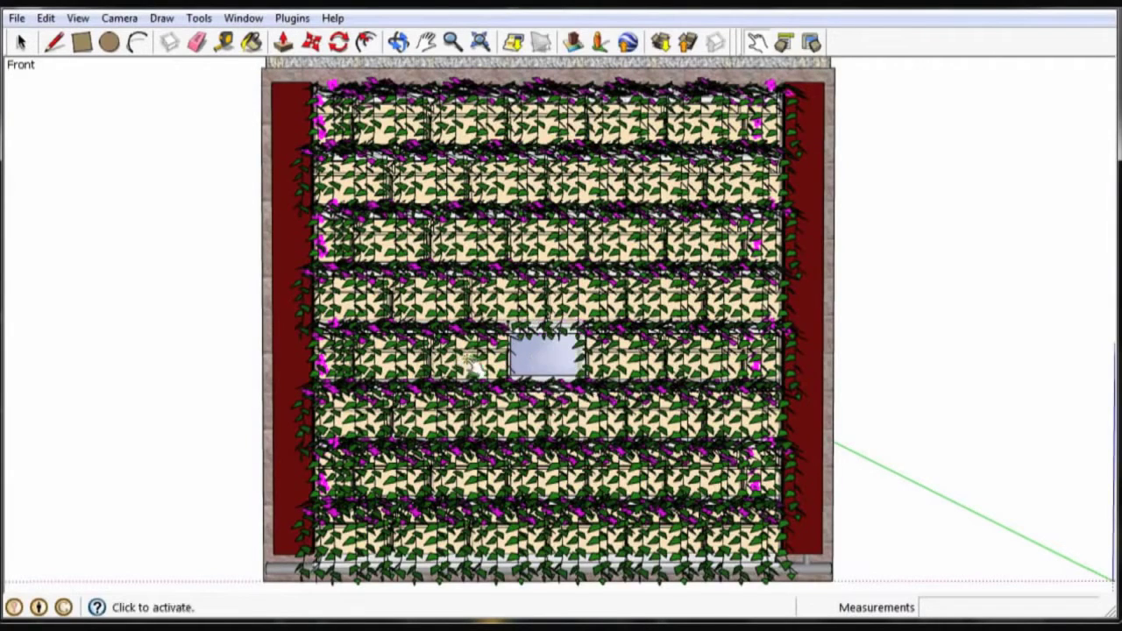
left_click(610, 367)
left_click(611, 368)
left_click(568, 302)
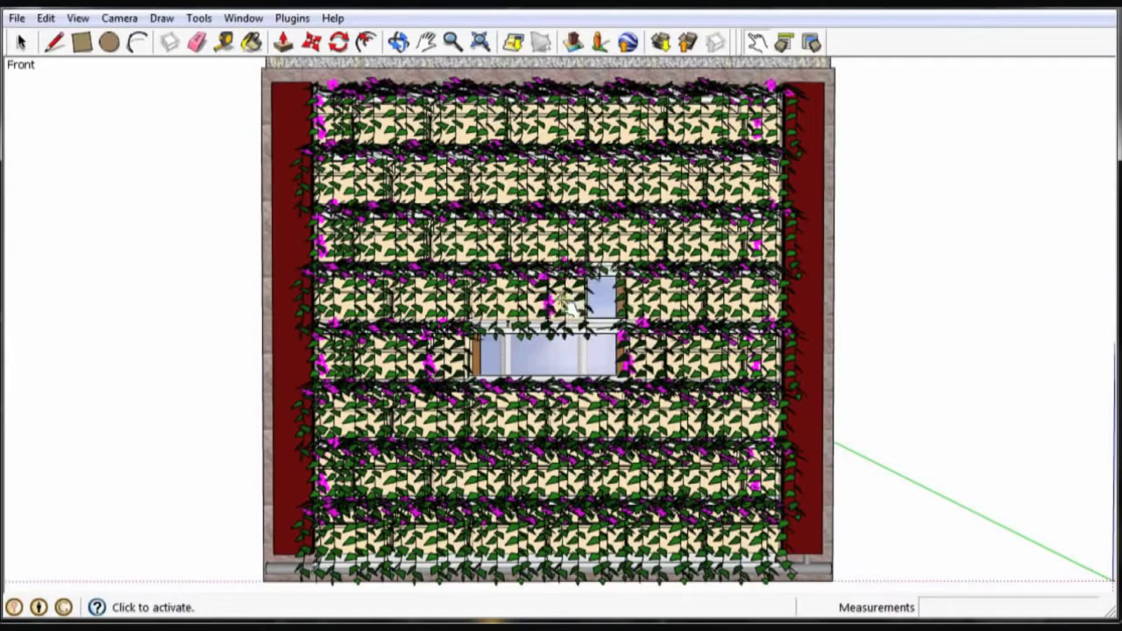
left_click(565, 307)
left_click(528, 313)
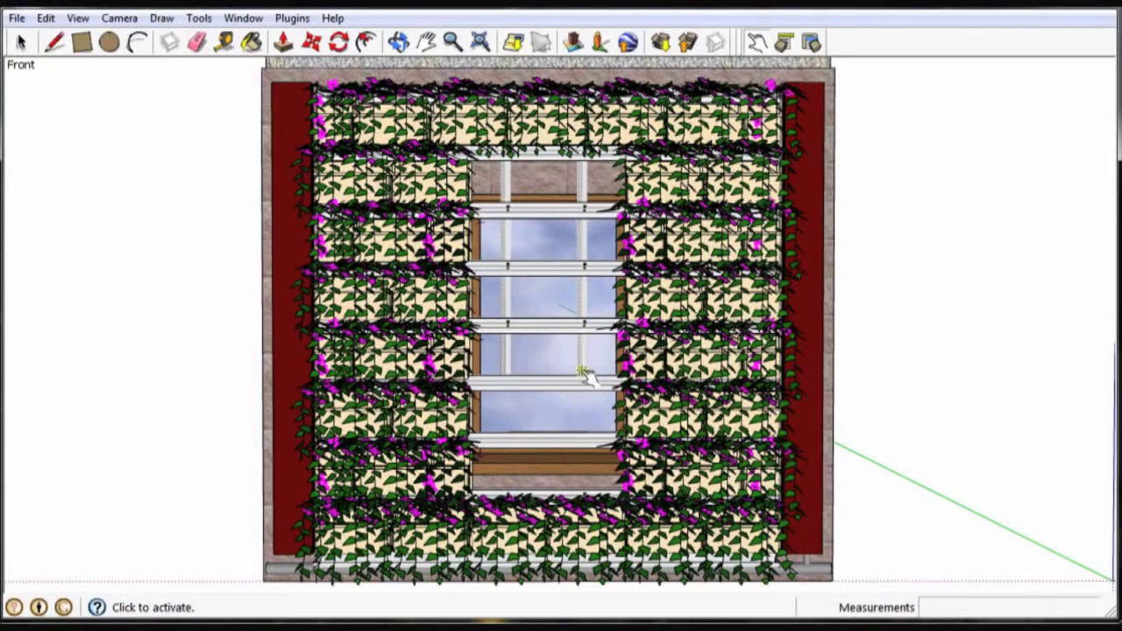
Step: Remove the vertical rails crossing the window panes and the short rails above it
left_click(581, 370)
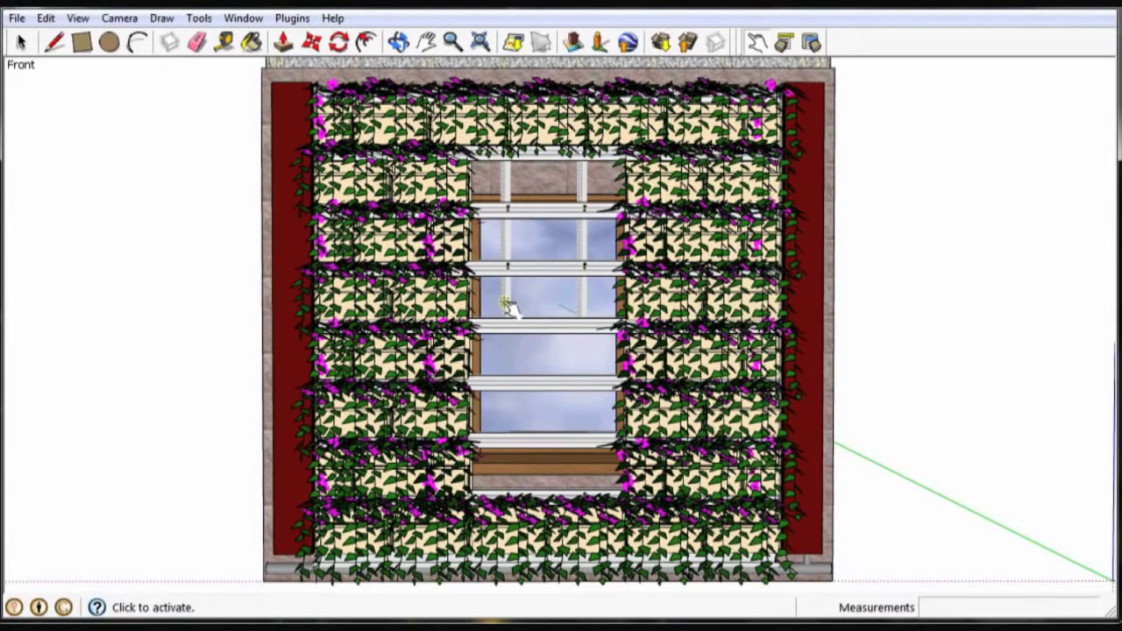
left_click(582, 300)
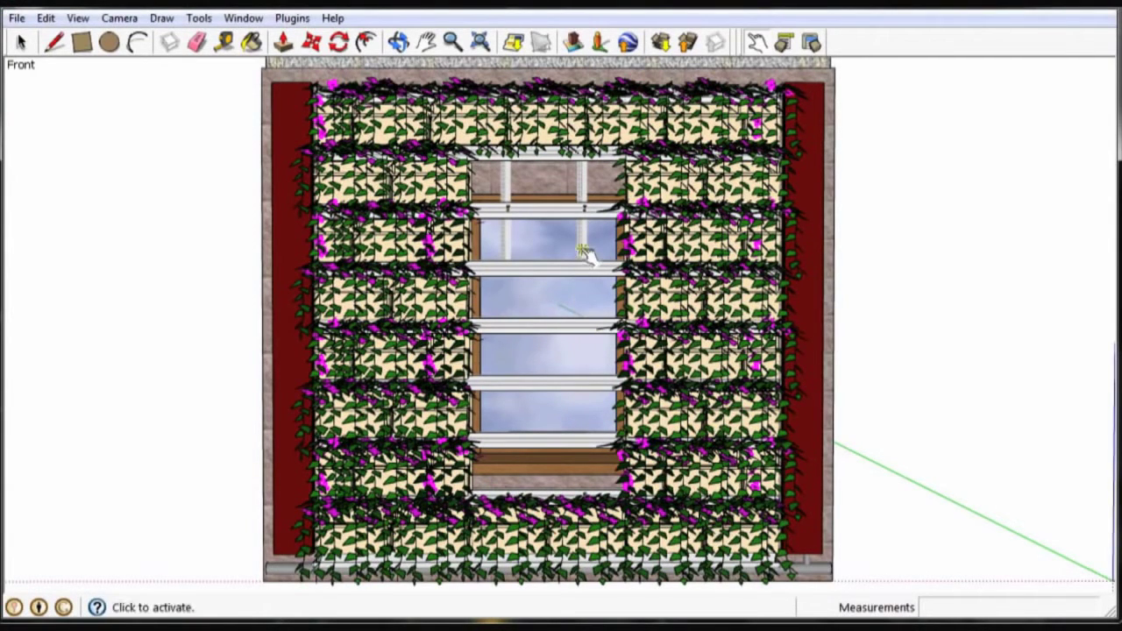
left_click(582, 251)
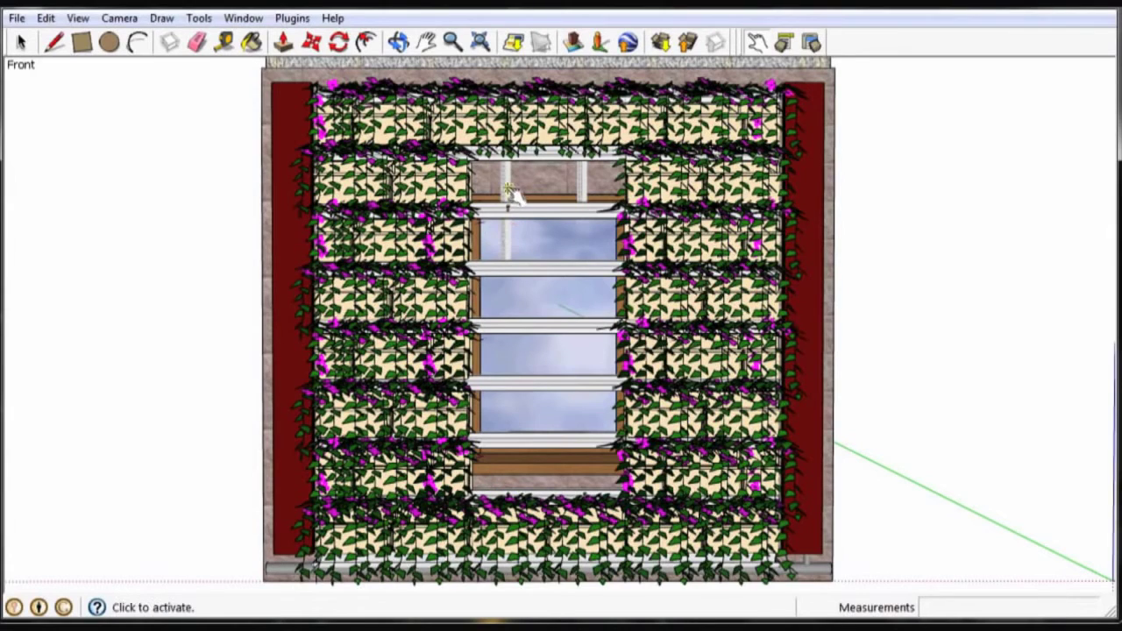
left_click(507, 184)
left_click(582, 184)
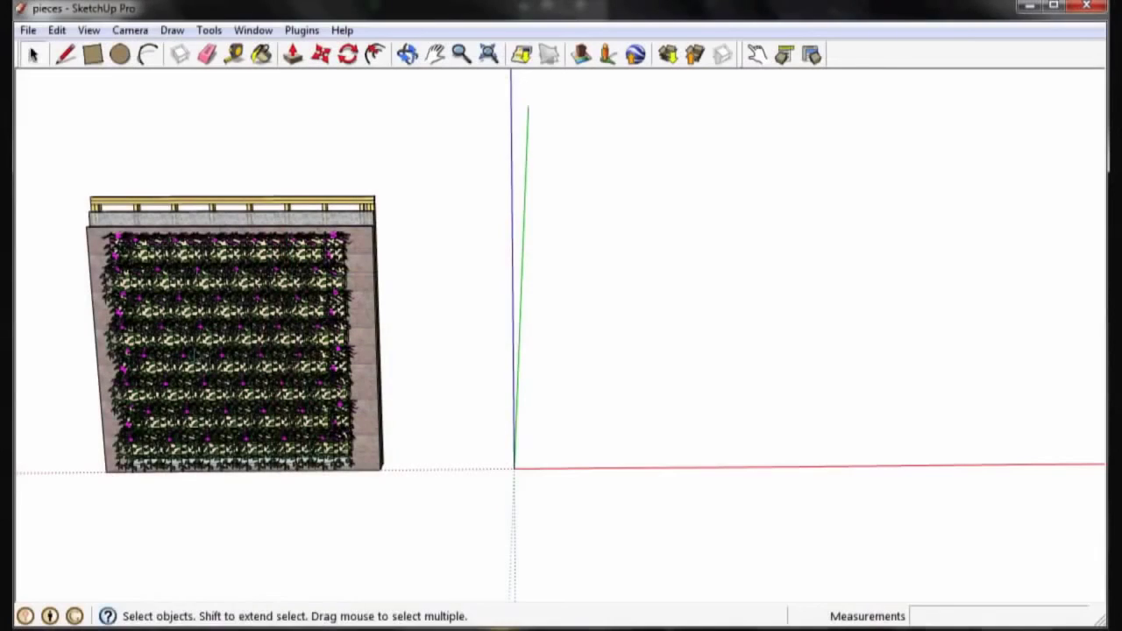
Step: Orbit to an angled view of the planted wall and zoom in closer
key("o")
left_click_drag(201, 350, 483, 376)
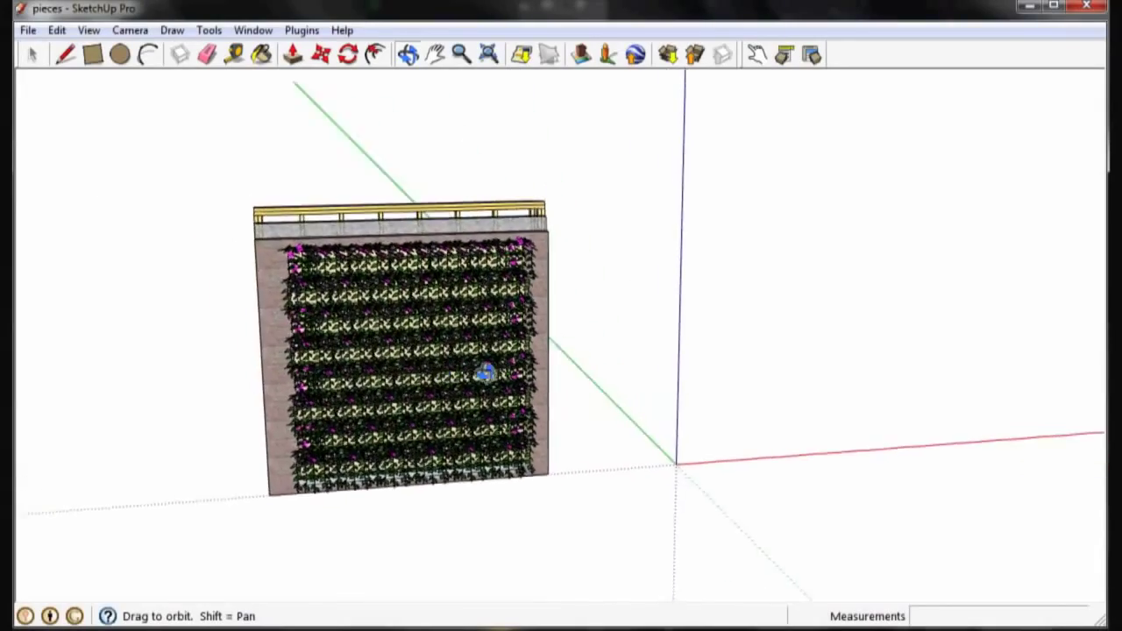
key("space")
scroll(420, 342, "up", 2)
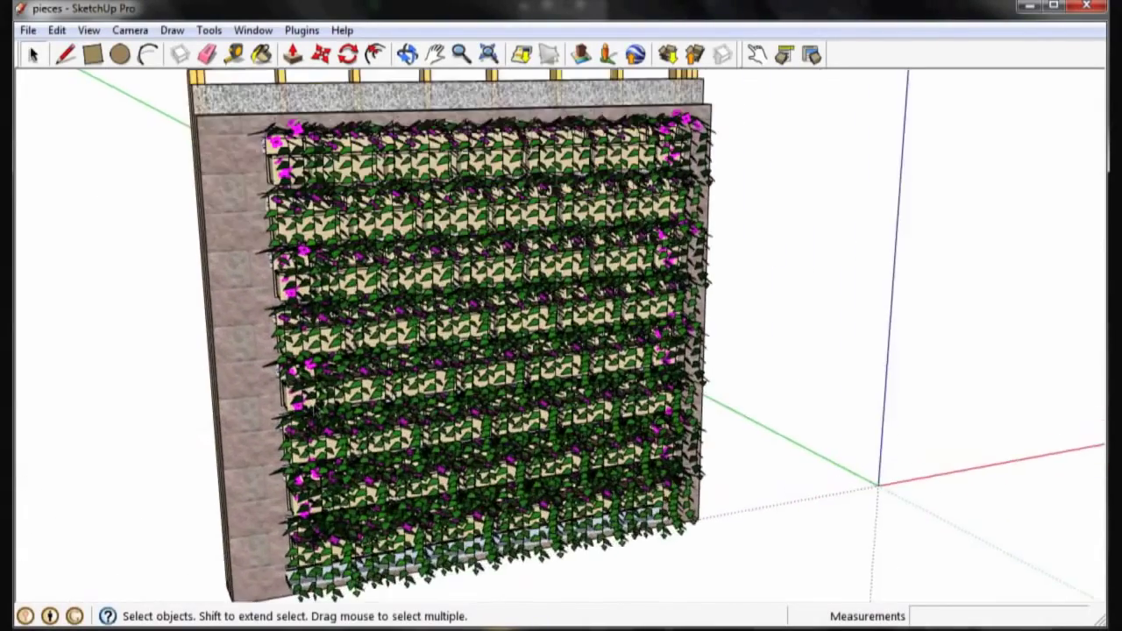